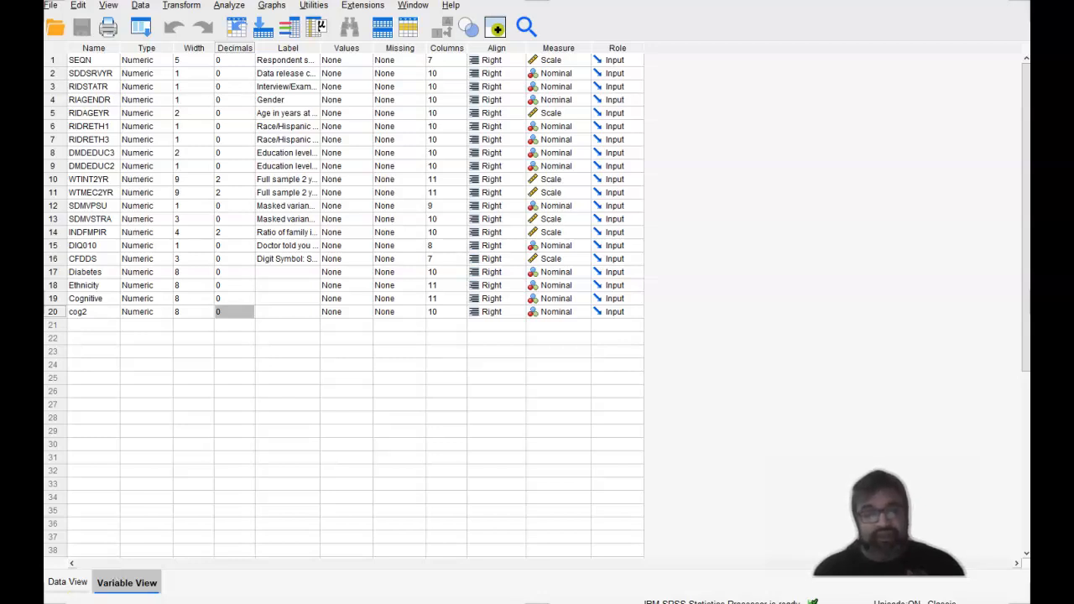
# - Use Select Cases to keep only cases meeting the condition RIAGENDR=1, filtering out the unselected cases
pyautogui.click(140, 6)
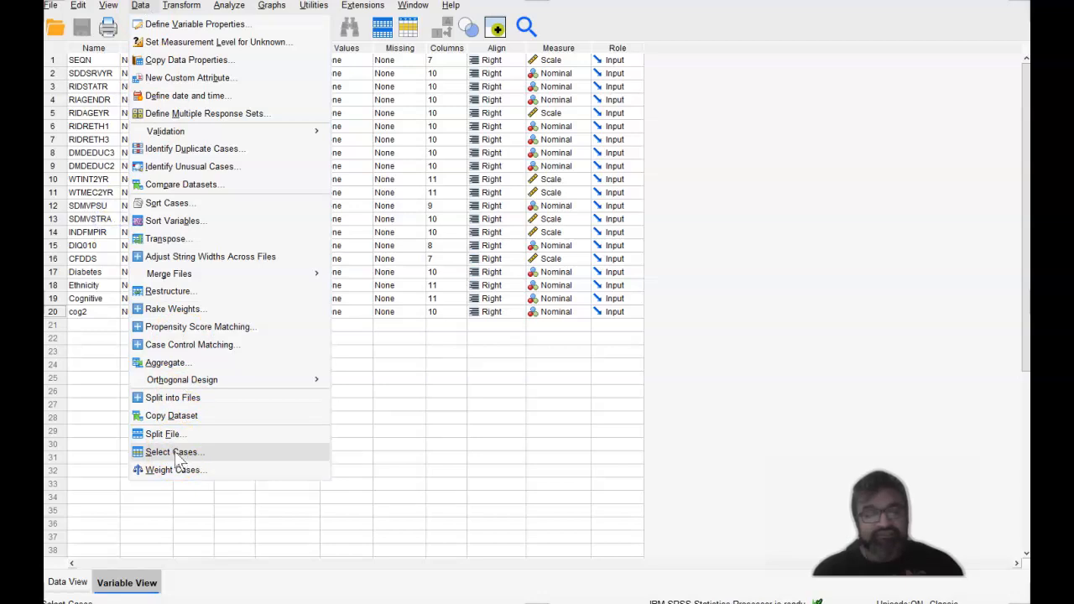
pyautogui.press('Escape')
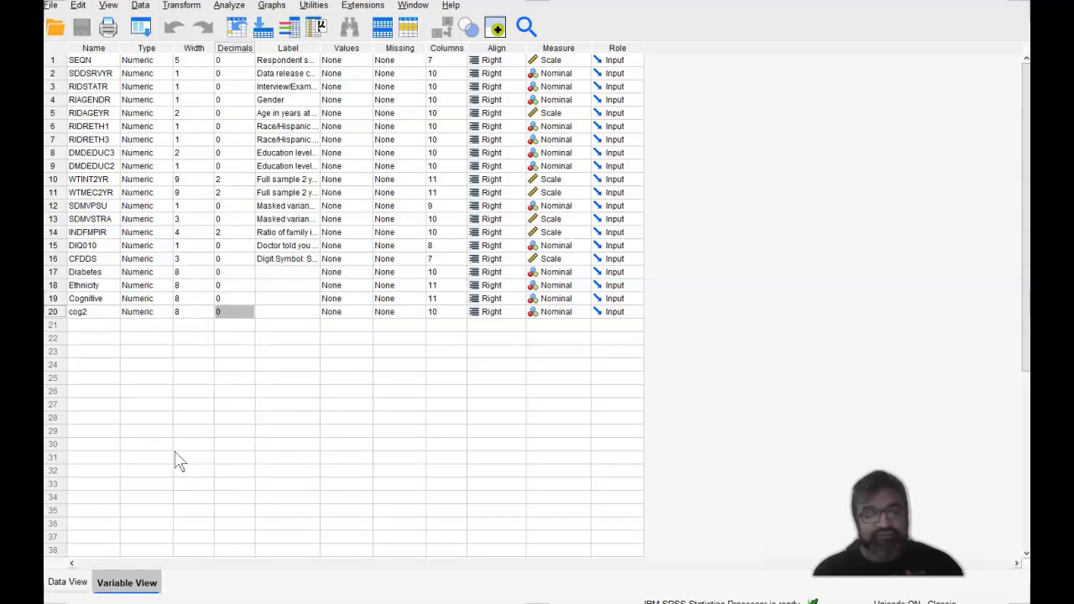
pyautogui.click(177, 449)
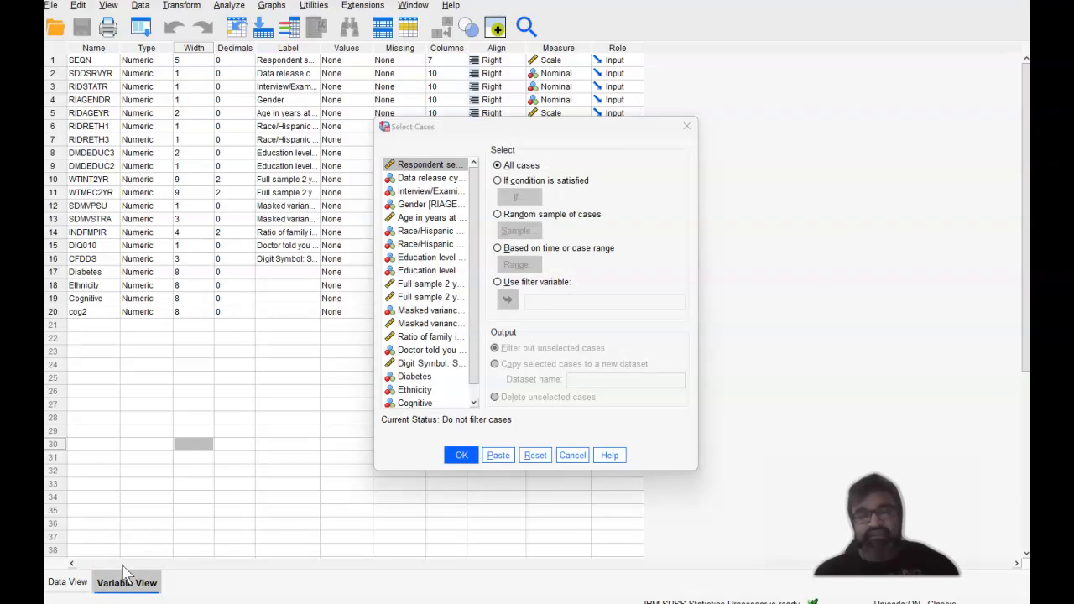
pyautogui.click(504, 181)
pyautogui.click(521, 197)
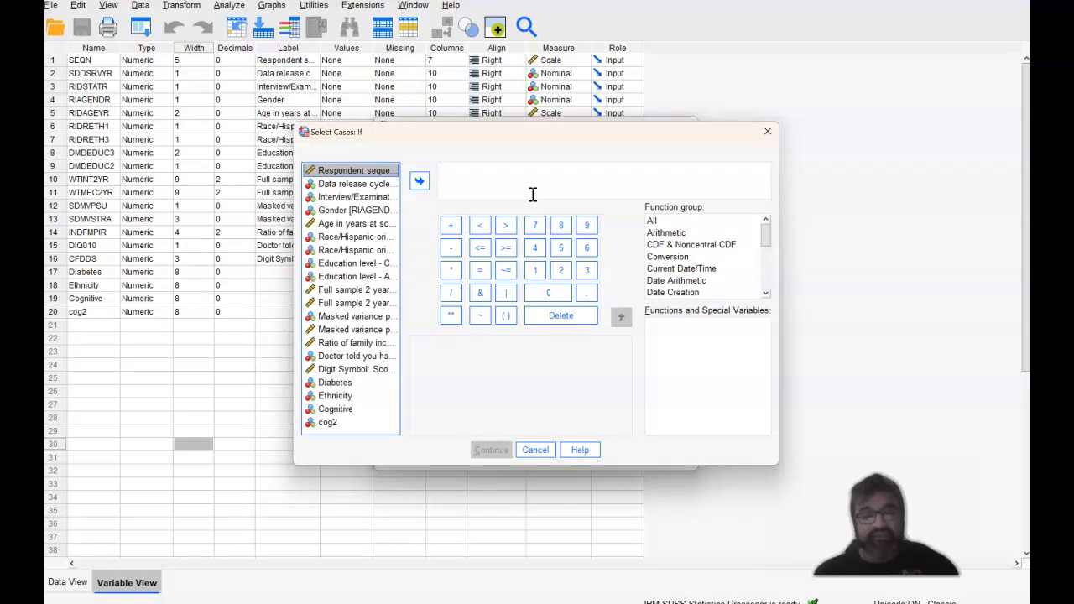
pyautogui.click(372, 210)
pyautogui.click(421, 194)
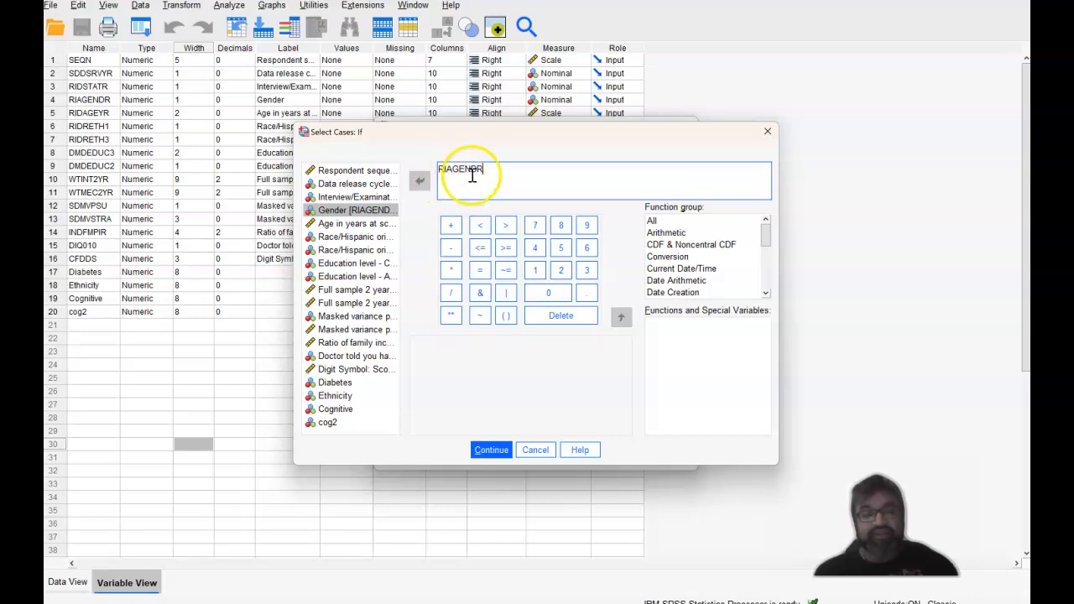
pyautogui.write('=')
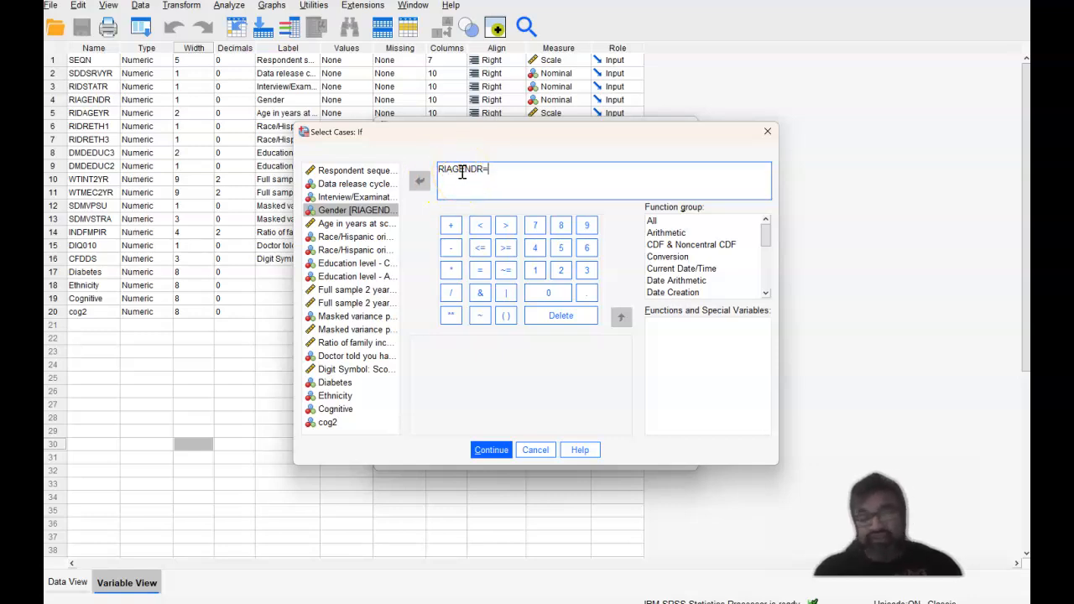
pyautogui.write('1')
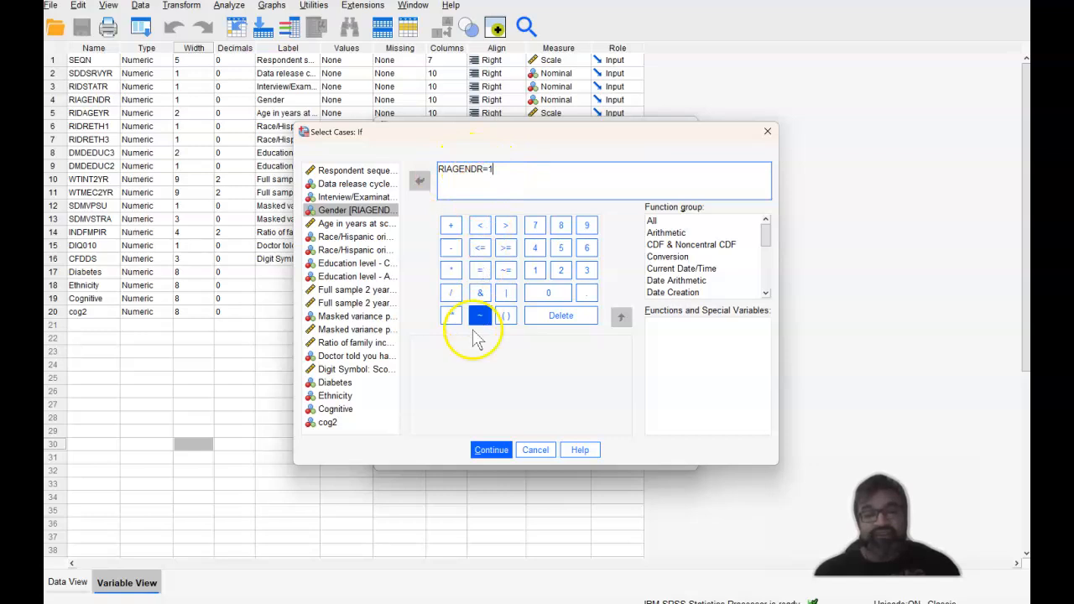
pyautogui.click(484, 446)
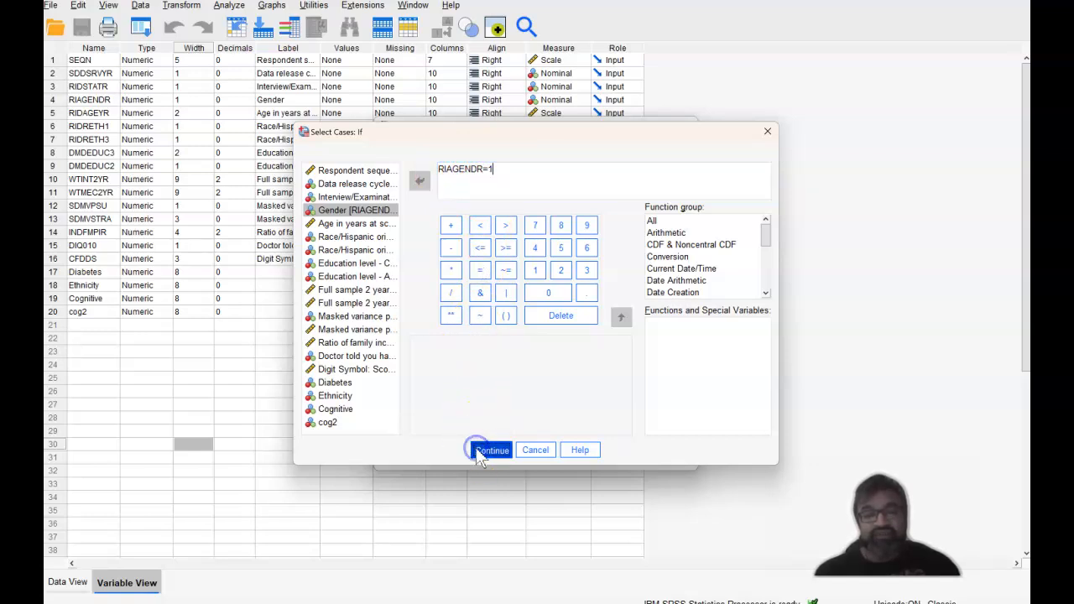
pyautogui.click(472, 455)
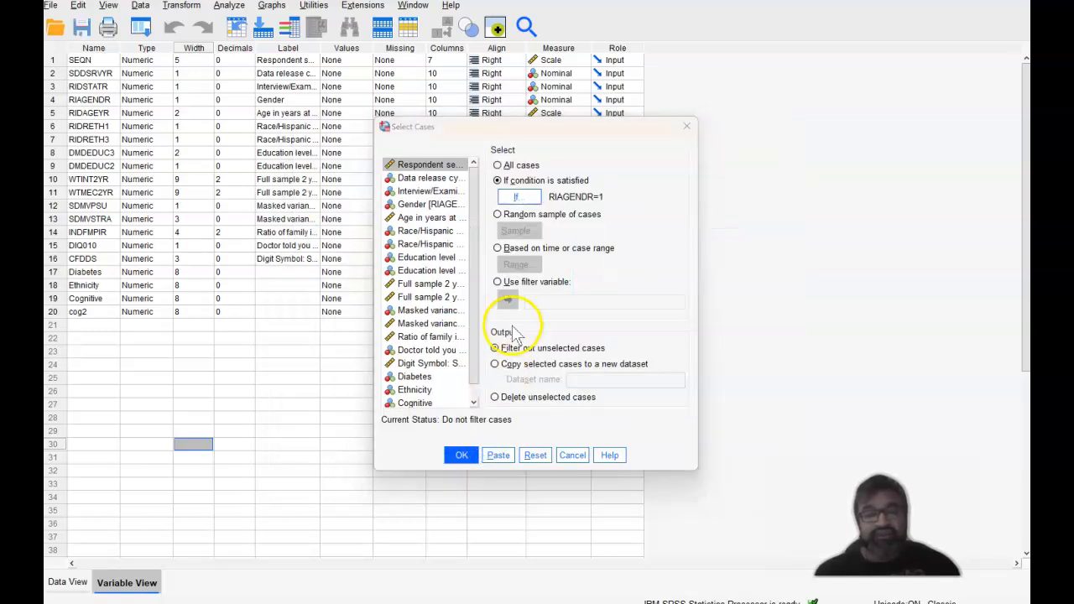
pyautogui.click(469, 457)
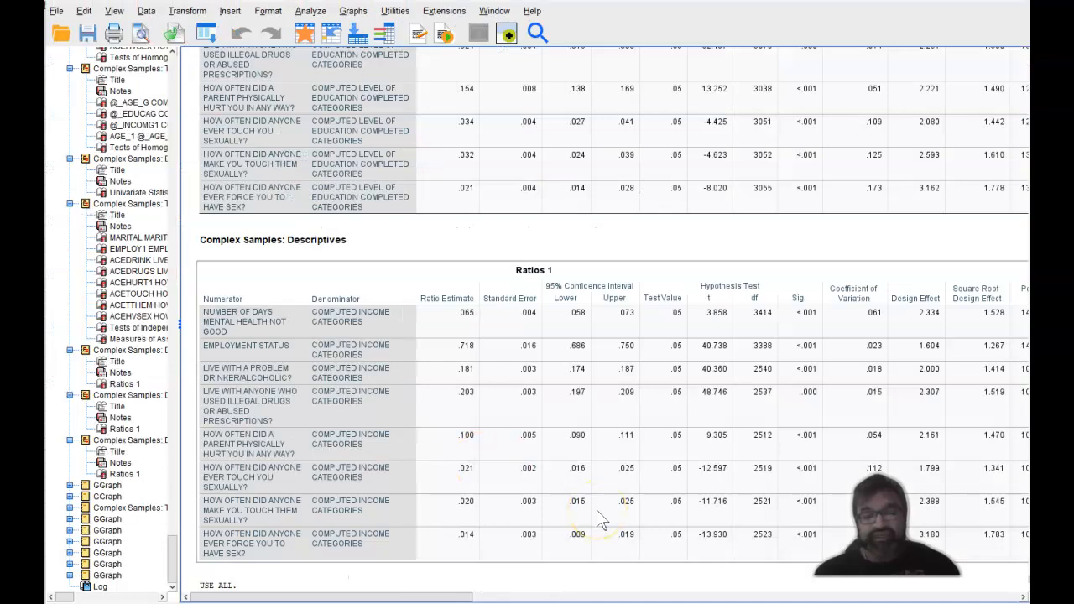
# - Return to the dataset to check the filtered cases in Data View, and examine the Gender frequency table in the output
pyautogui.click(545, 603)
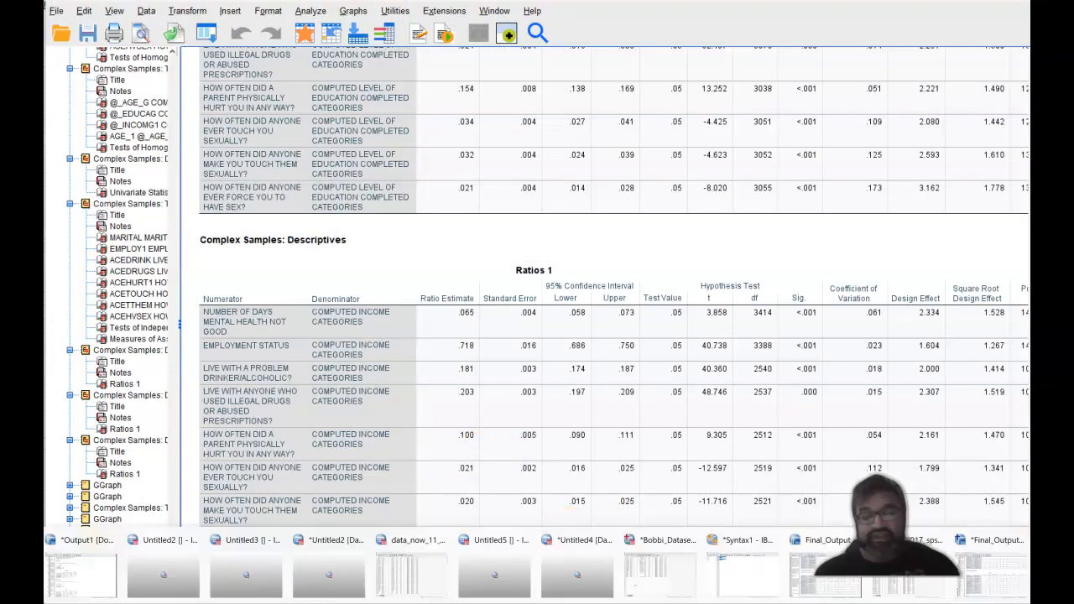
pyautogui.click(666, 566)
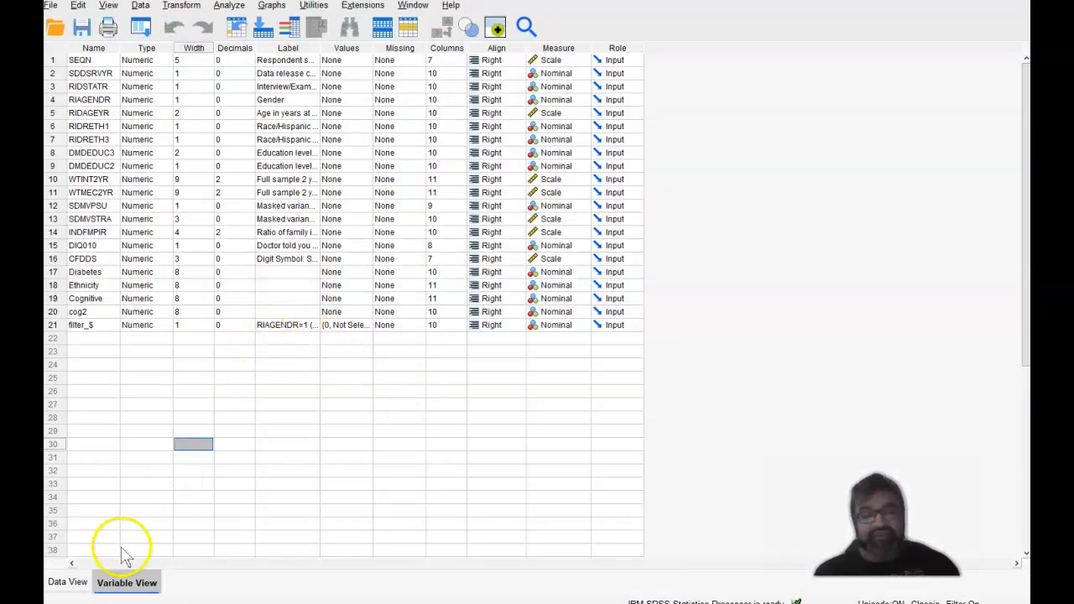
pyautogui.click(67, 582)
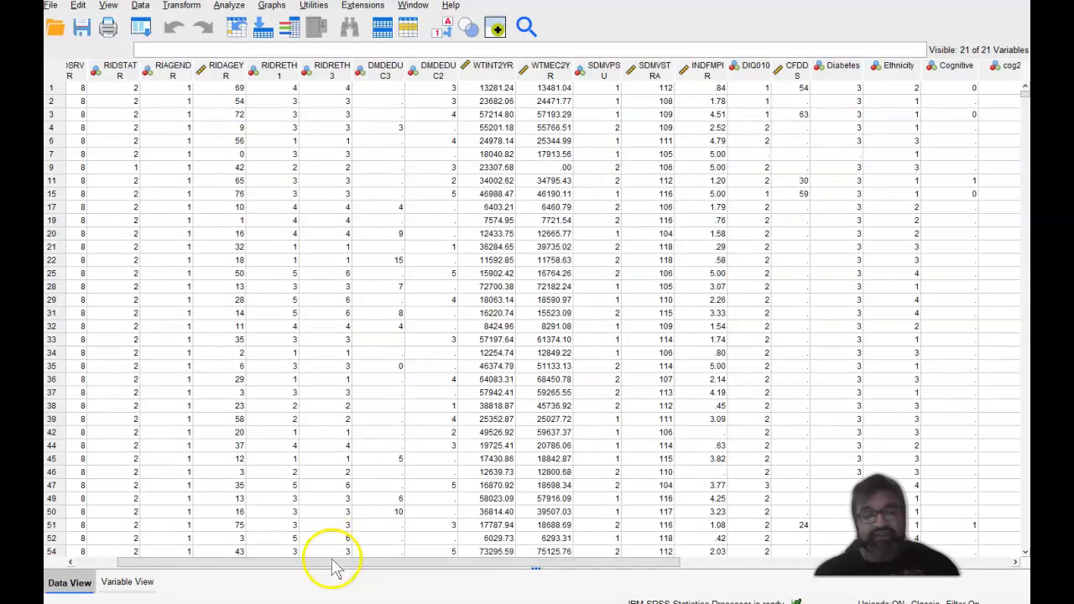
pyautogui.moveTo(236, 562); pyautogui.dragTo(169, 555)
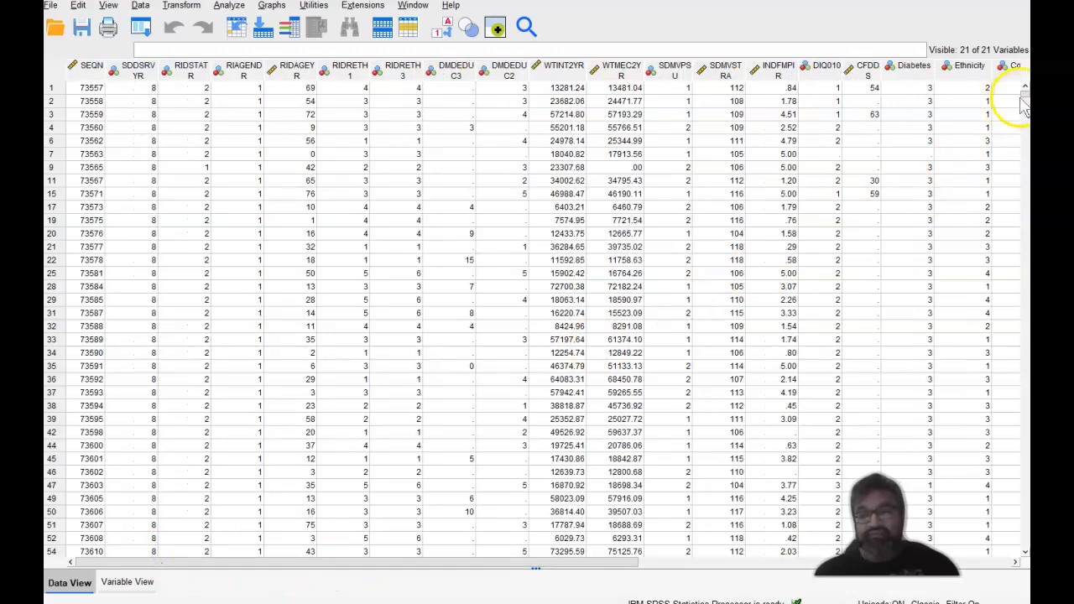
pyautogui.moveTo(1025, 94); pyautogui.dragTo(1024, 339)
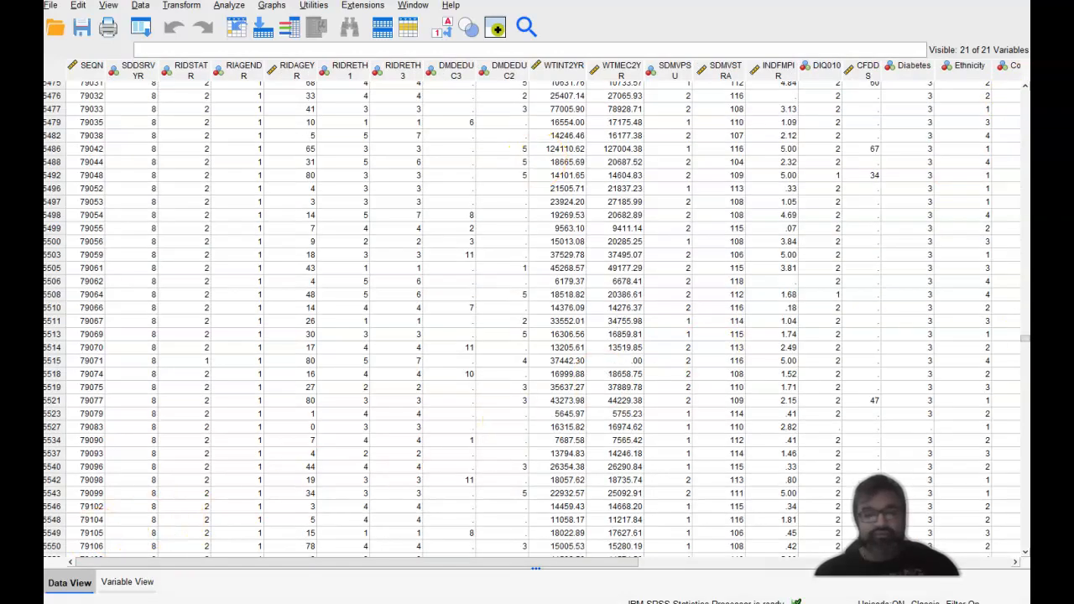
pyautogui.click(256, 593)
pyautogui.click(341, 582)
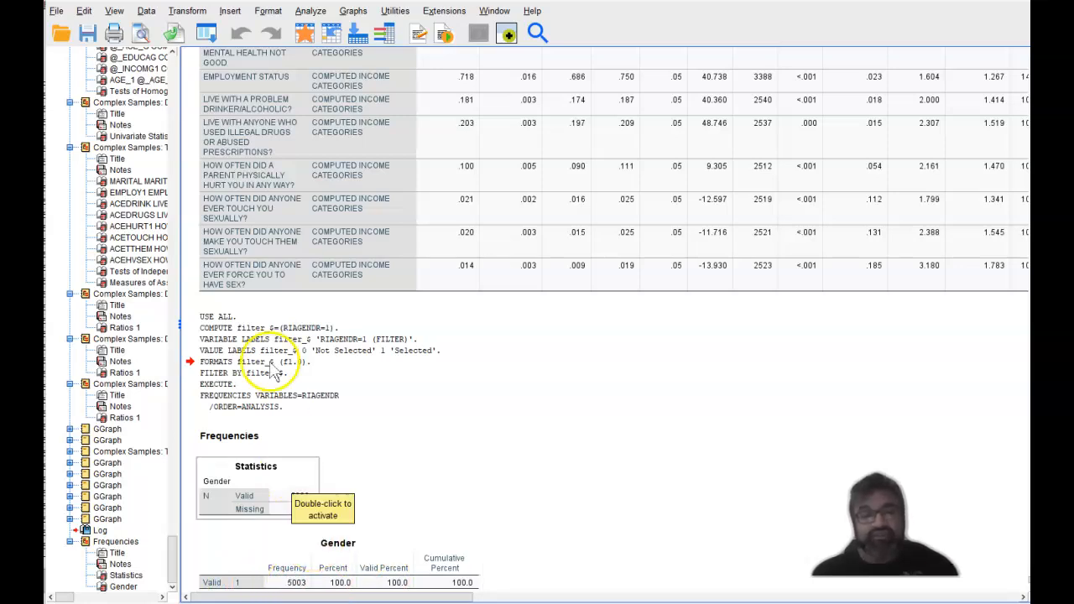
# - Change the Select Cases condition to RIAGENDR=2 and apply the filter
pyautogui.click(146, 12)
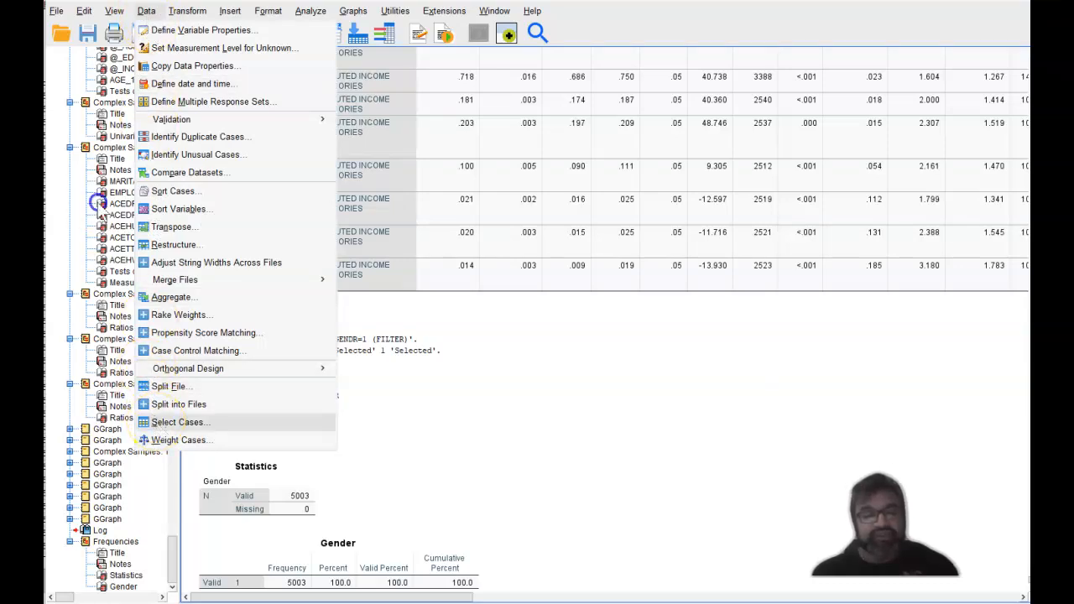
pyautogui.click(159, 423)
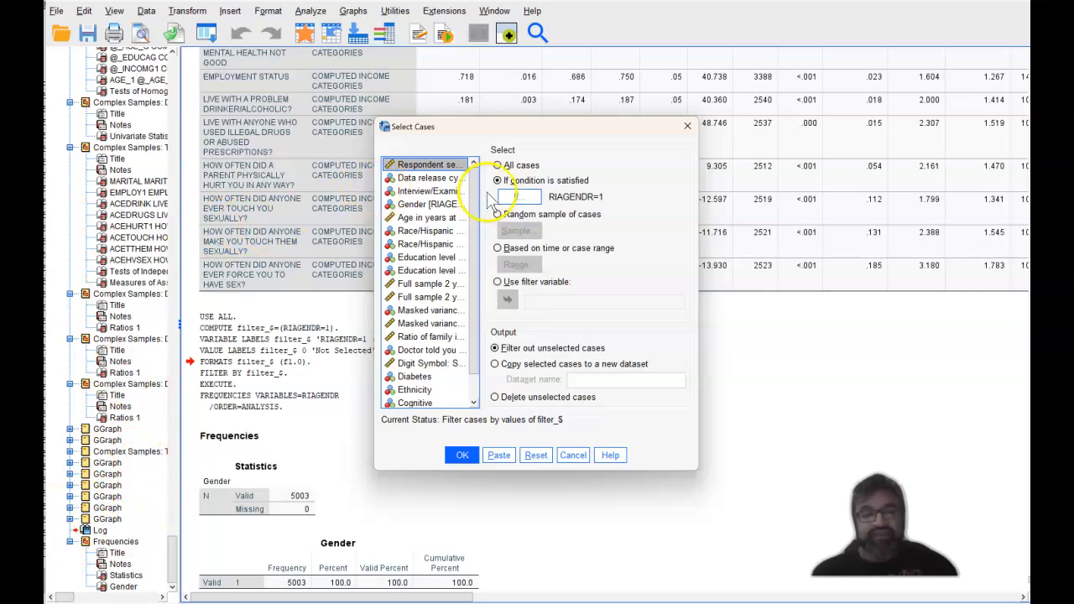
pyautogui.click(521, 198)
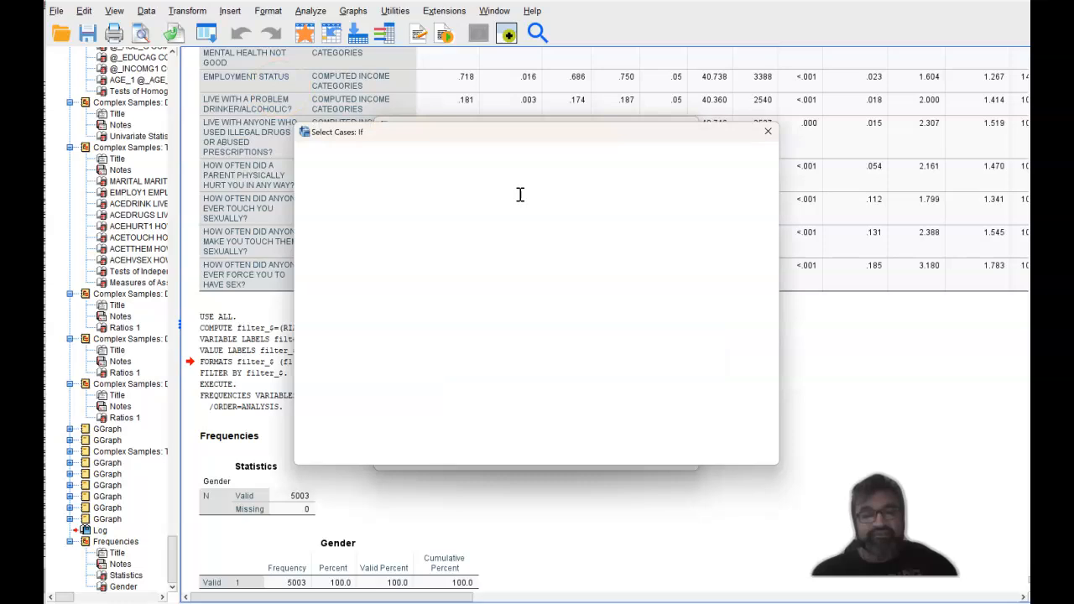
pyautogui.write('RIAGENDR=1')
pyautogui.click(508, 178)
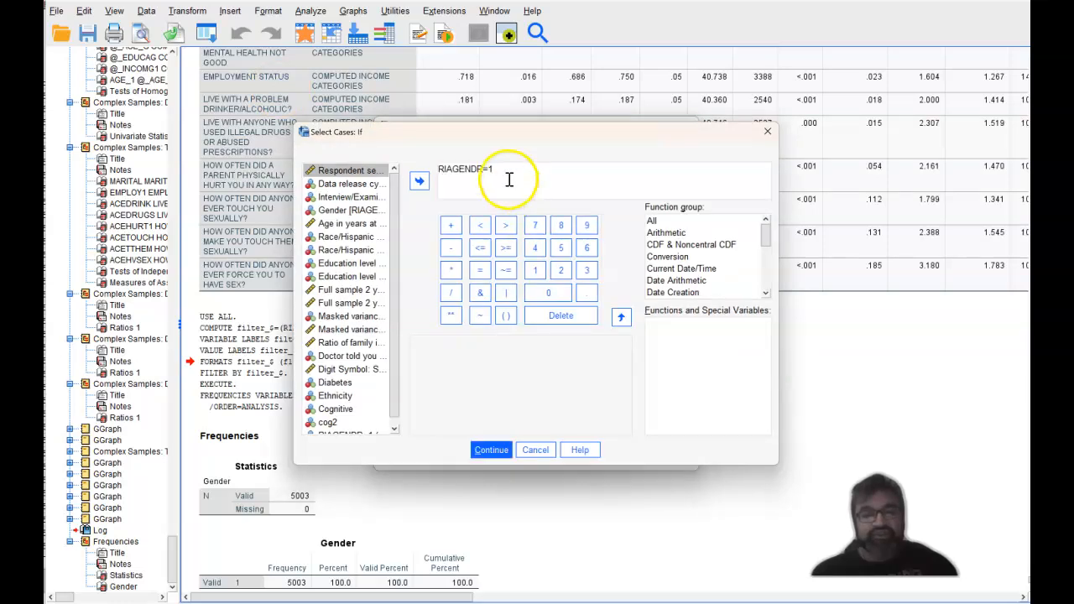
pyautogui.press('BackSpace')
pyautogui.write('2')
pyautogui.click(490, 445)
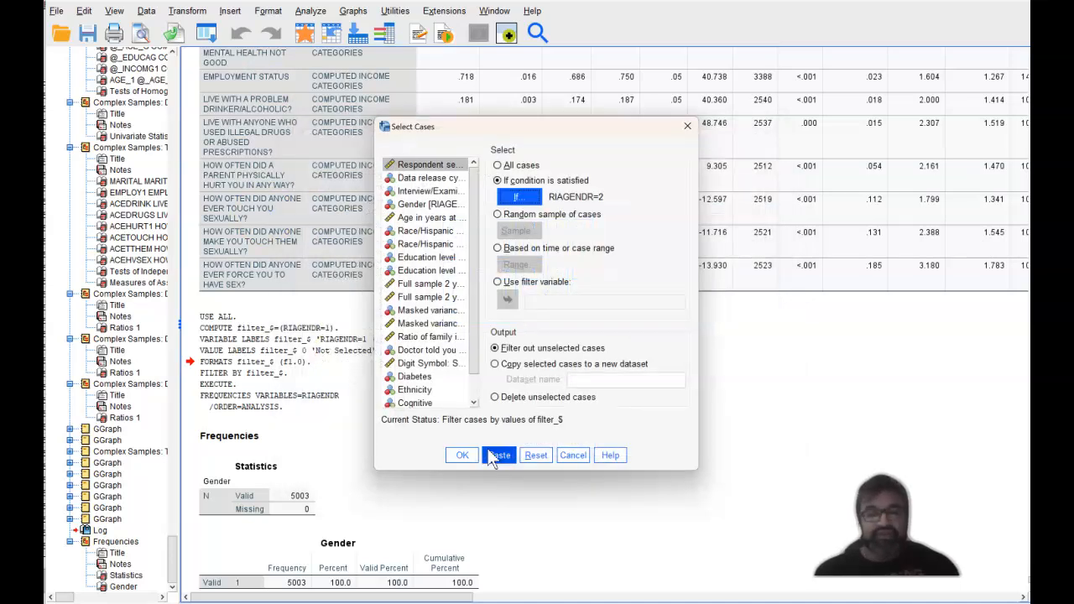
pyautogui.click(462, 455)
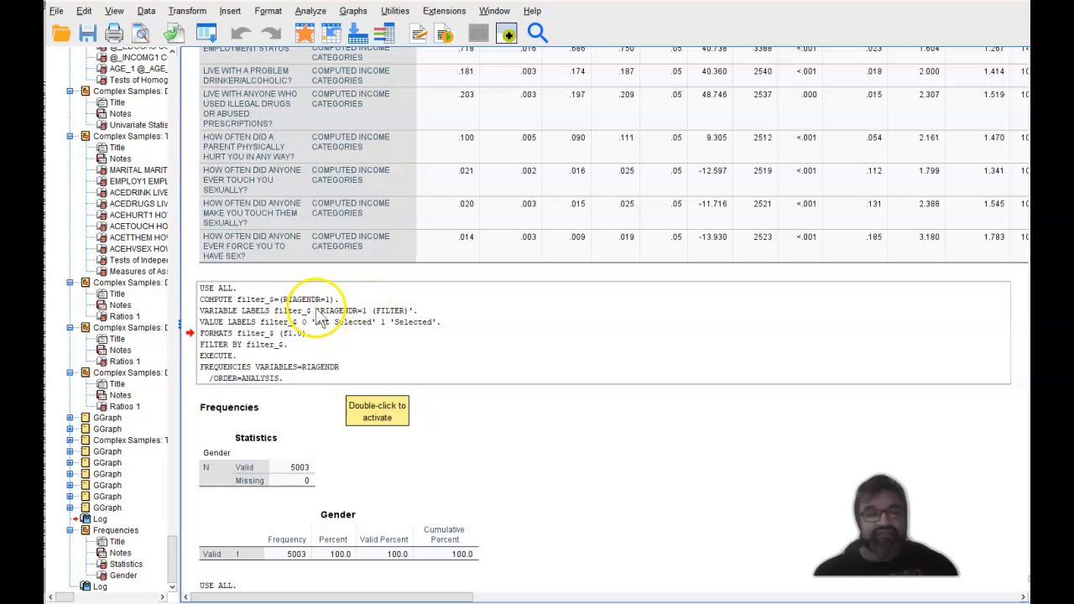
# - Run Frequencies on Gender [RIAGENDR] with frequency tables displayed for the filtered cases
pyautogui.click(311, 12)
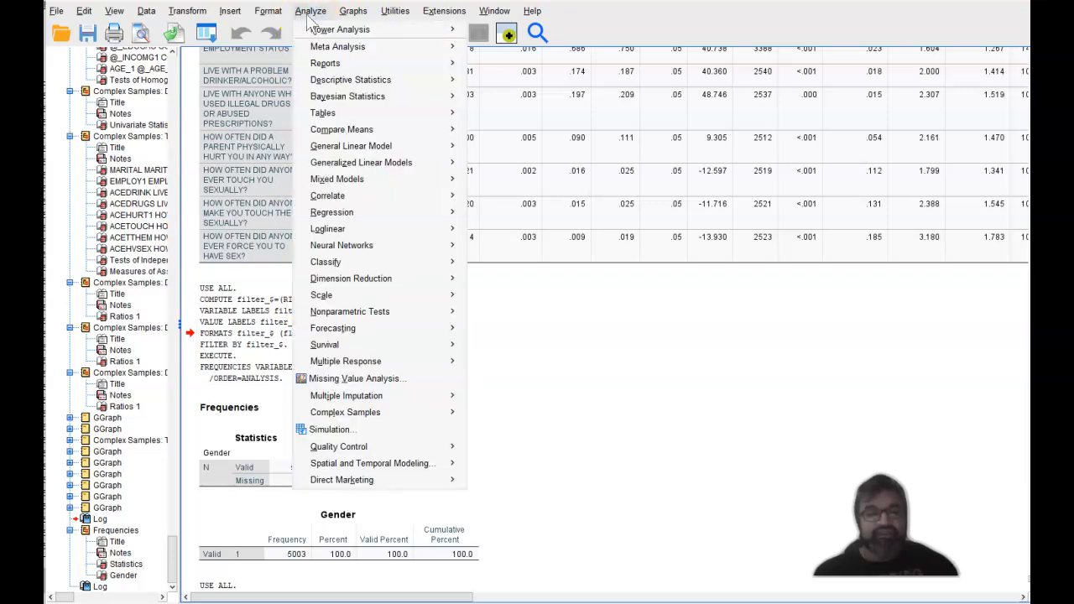
pyautogui.click(340, 88)
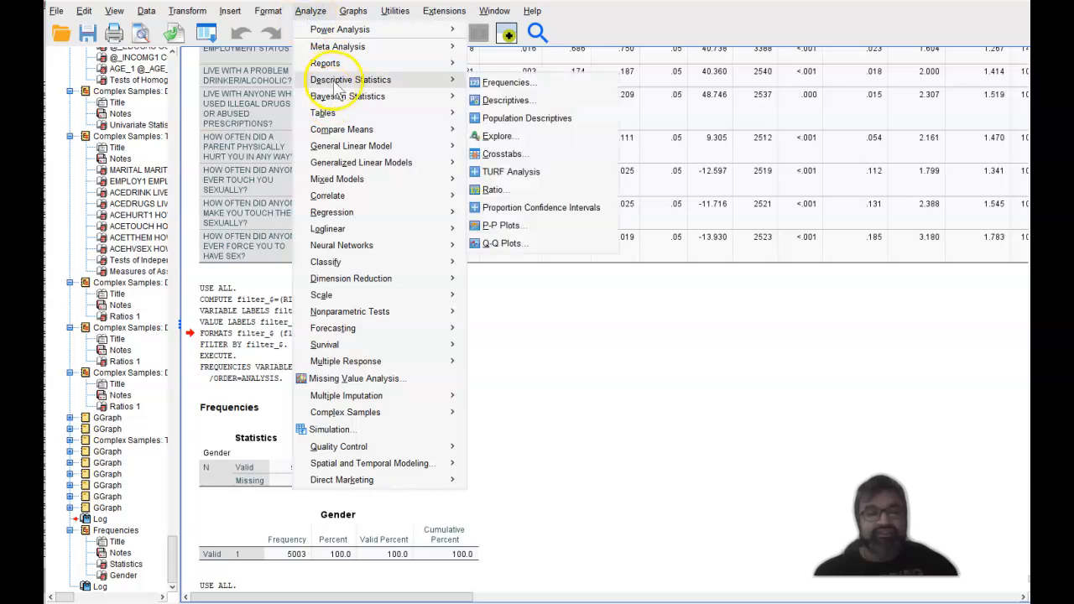
pyautogui.click(489, 83)
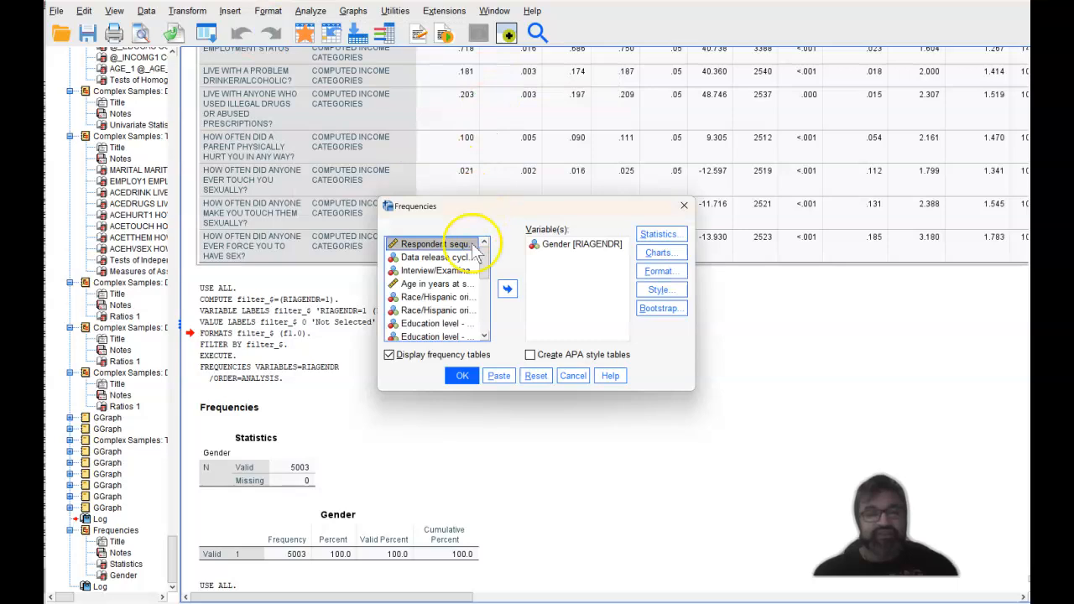
pyautogui.click(462, 376)
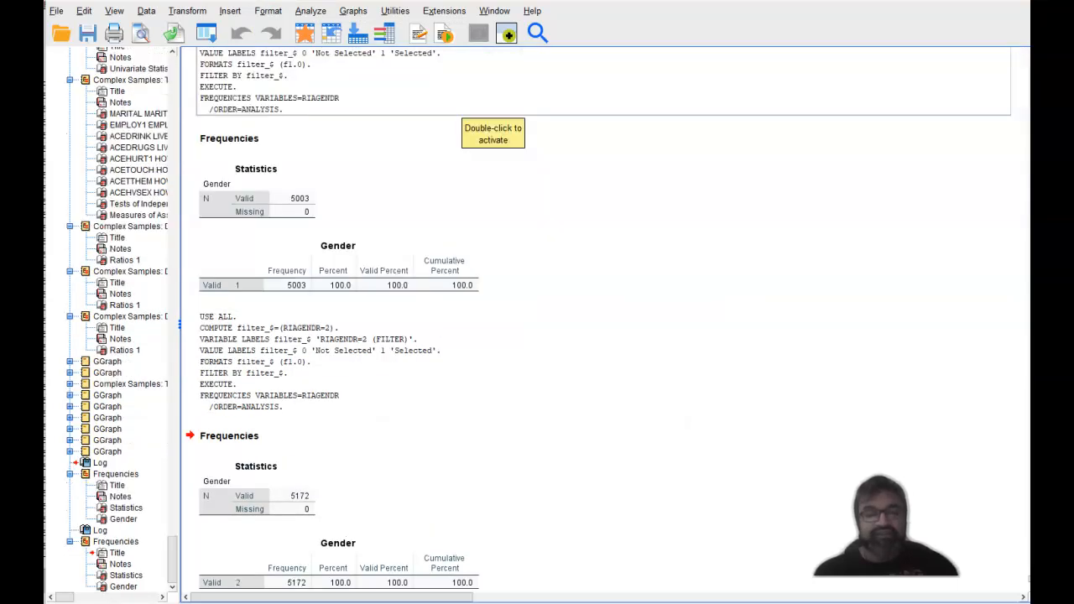
pyautogui.click(269, 588)
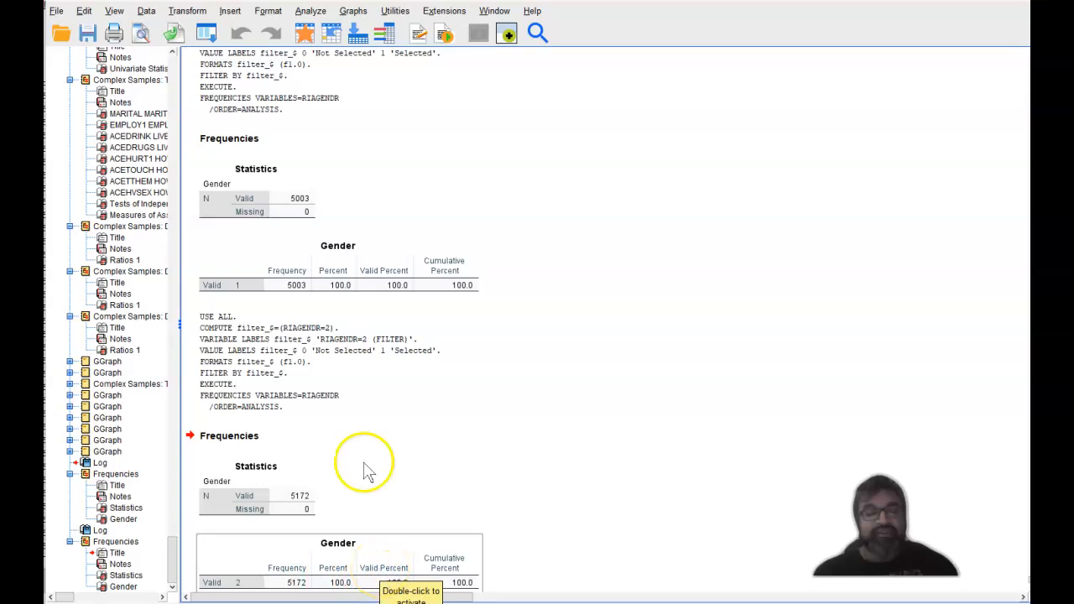
pyautogui.click(313, 11)
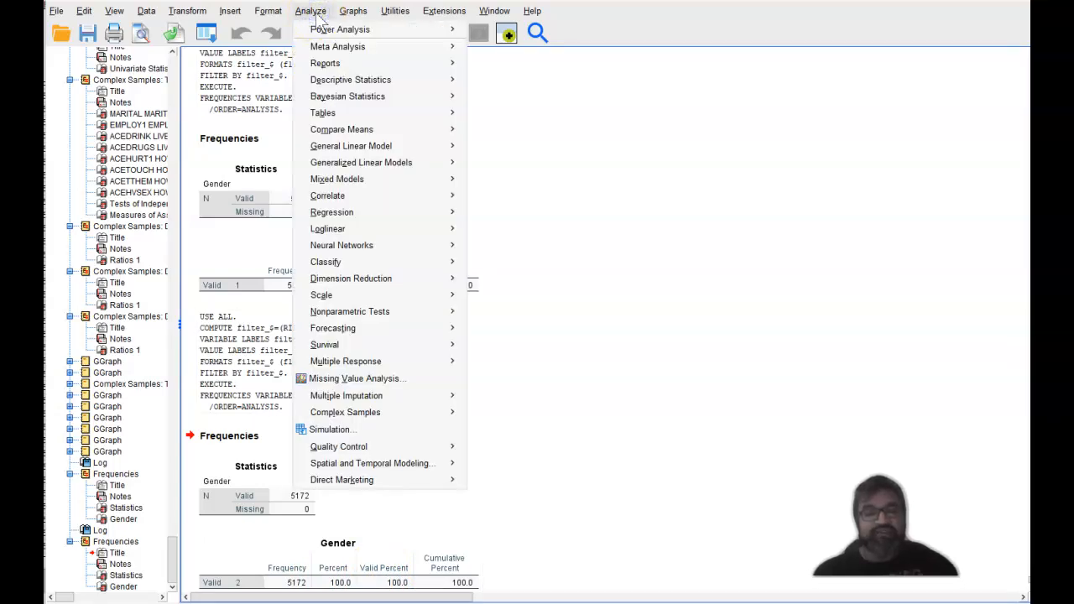
pyautogui.click(347, 82)
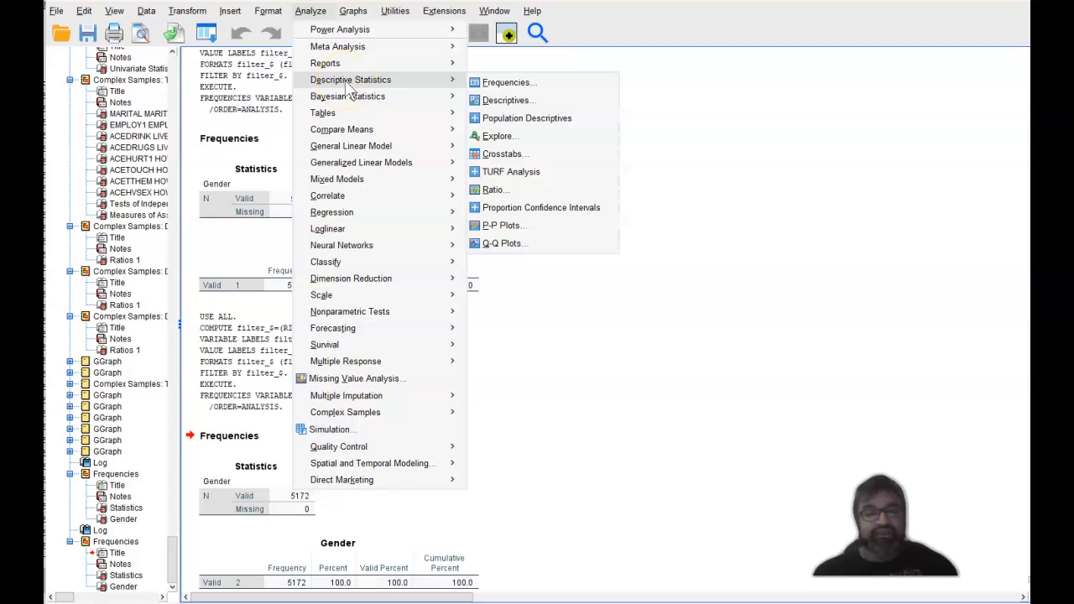
pyautogui.press('Escape')
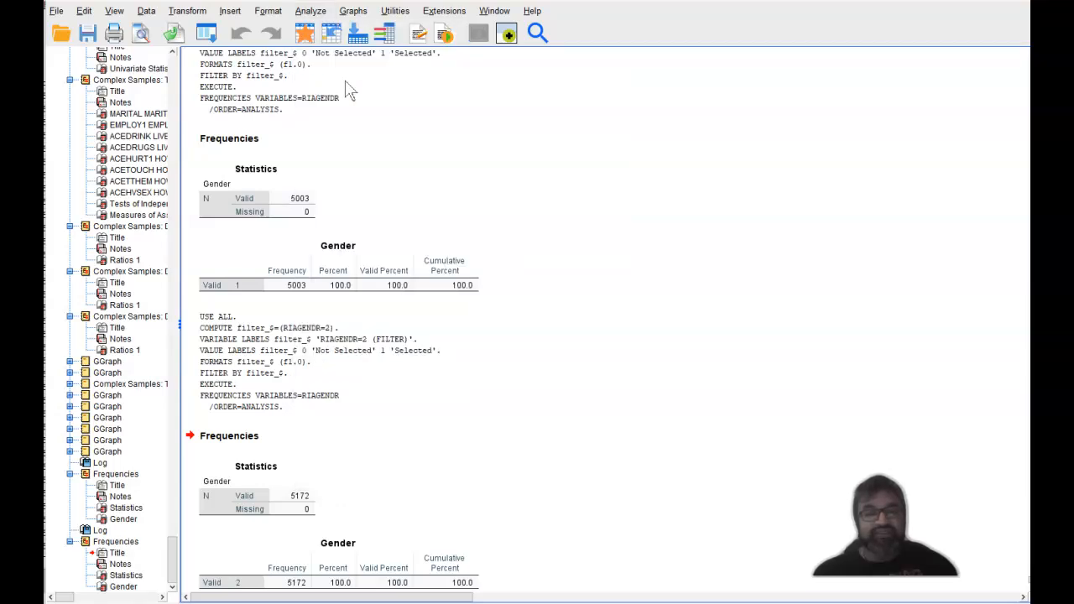
# - Set up a Crosstabs analysis with Cognitive as the row variable and Ethnicity as the column variable
pyautogui.click(322, 14)
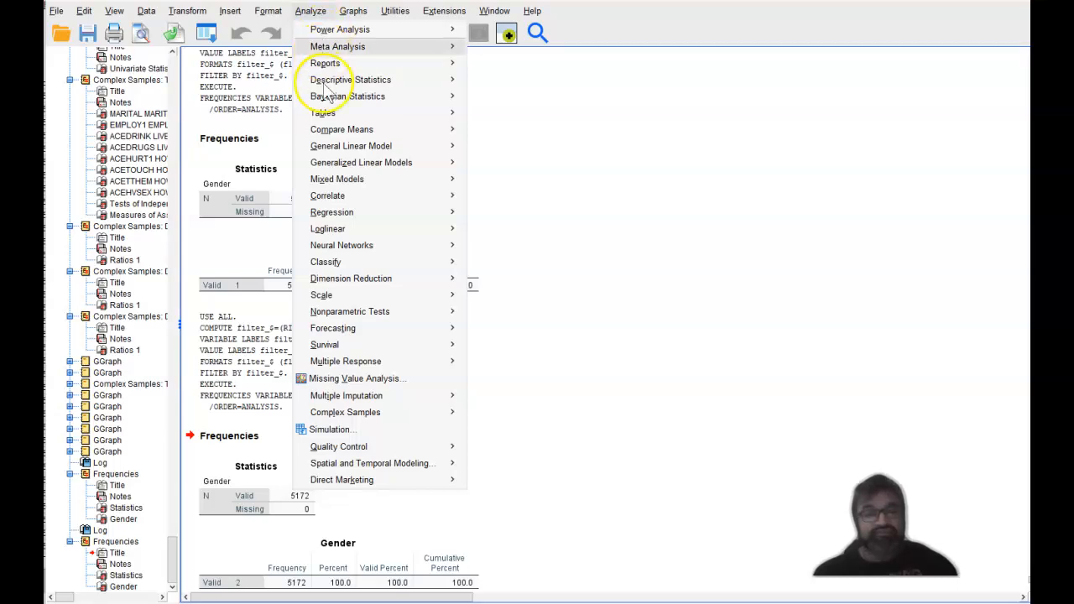
pyautogui.moveTo(325, 84)
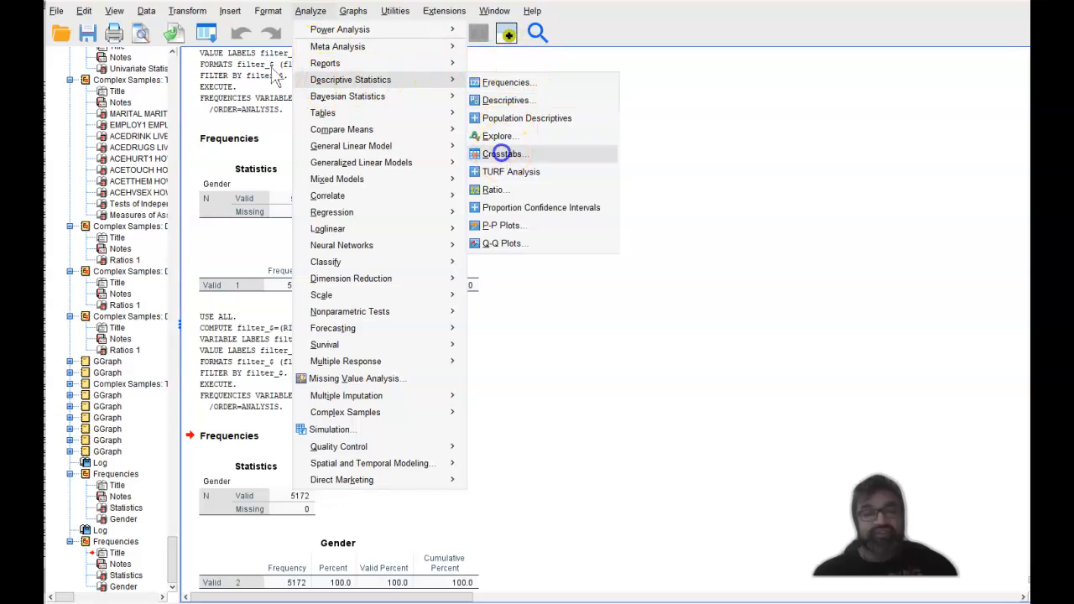
pyautogui.click(504, 156)
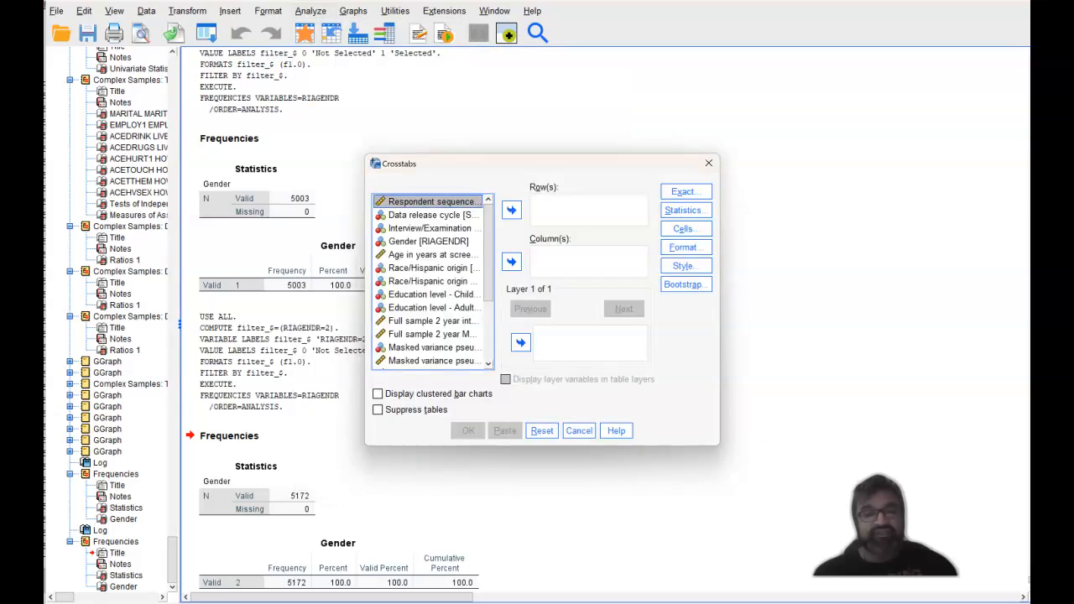
pyautogui.moveTo(490, 251); pyautogui.dragTo(492, 364)
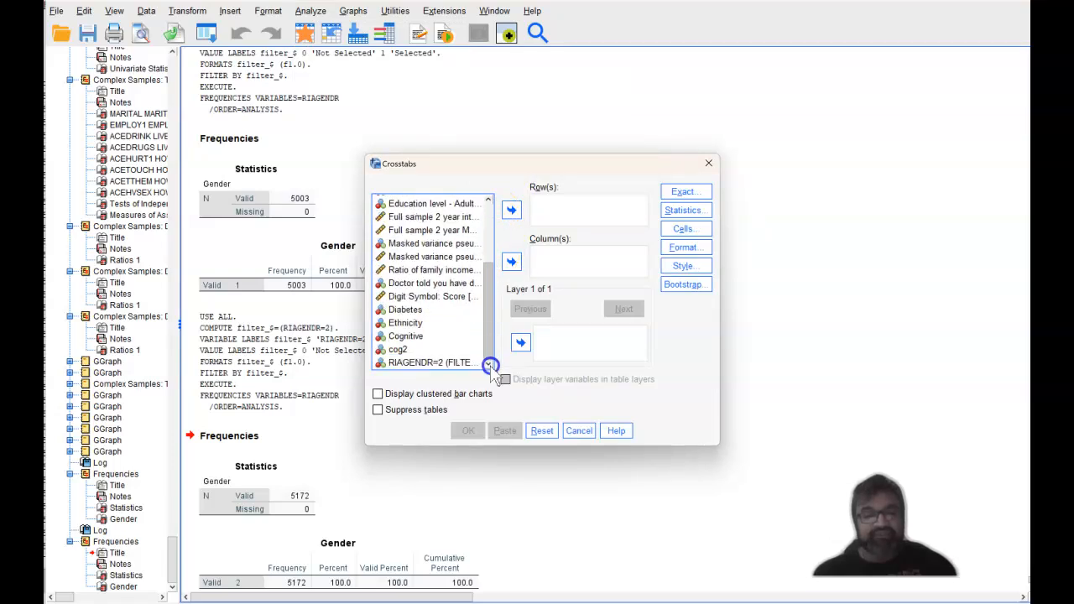
pyautogui.click(441, 337)
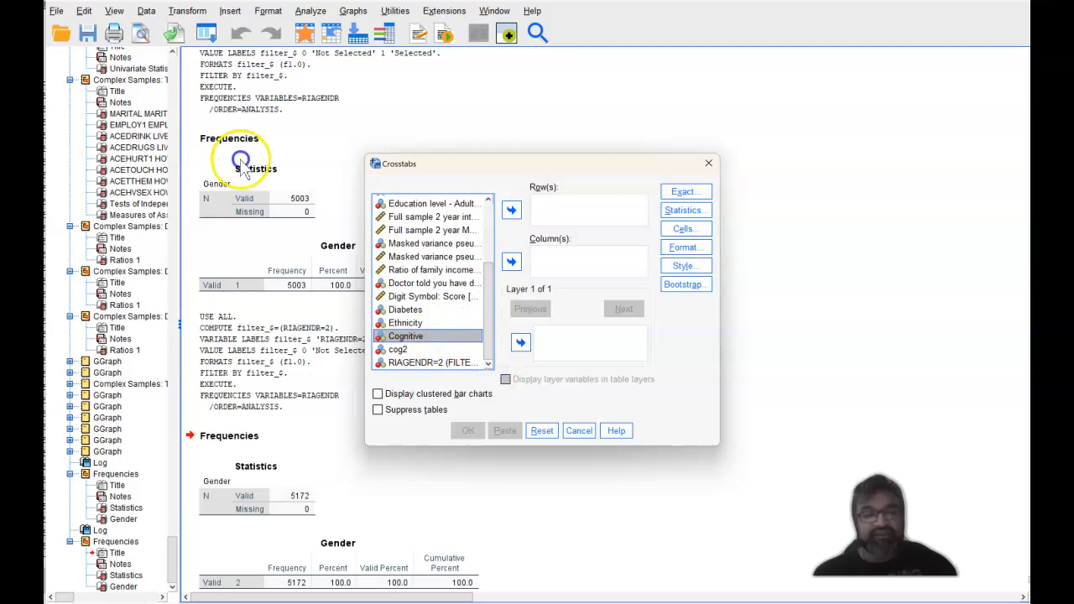
pyautogui.click(512, 211)
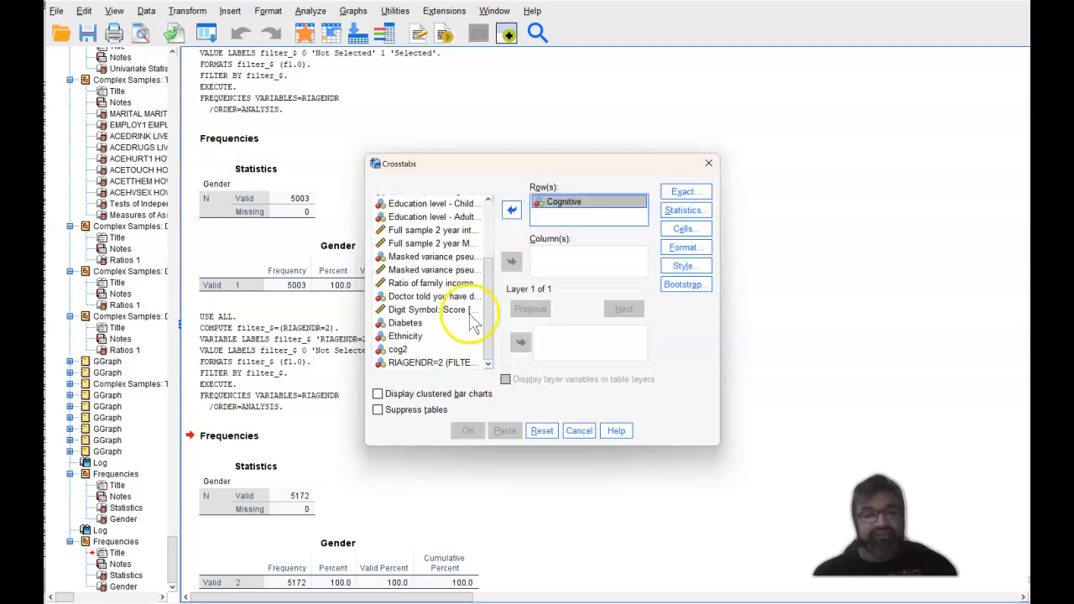
pyautogui.click(418, 339)
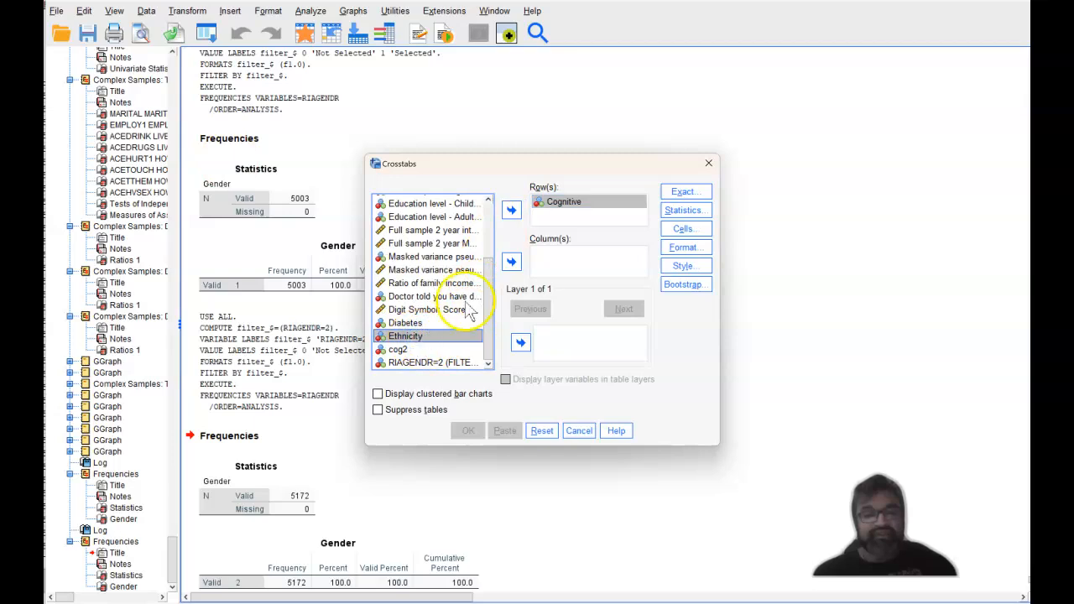
pyautogui.click(511, 262)
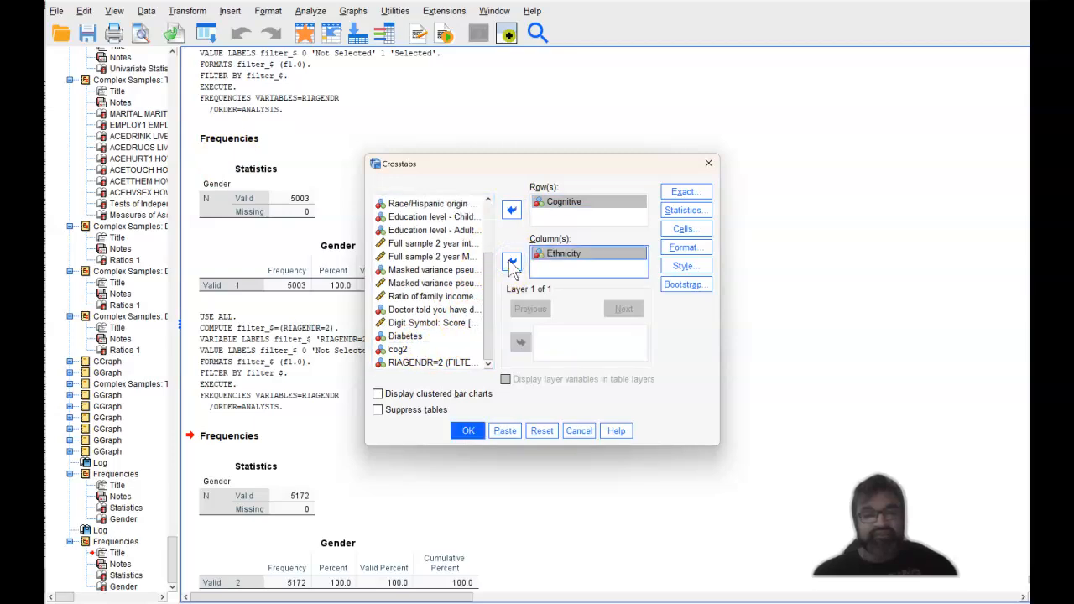
# - Add the Chi-square statistic to the crosstab of Cognitive by Ethnicity and run the analysis
pyautogui.click(684, 211)
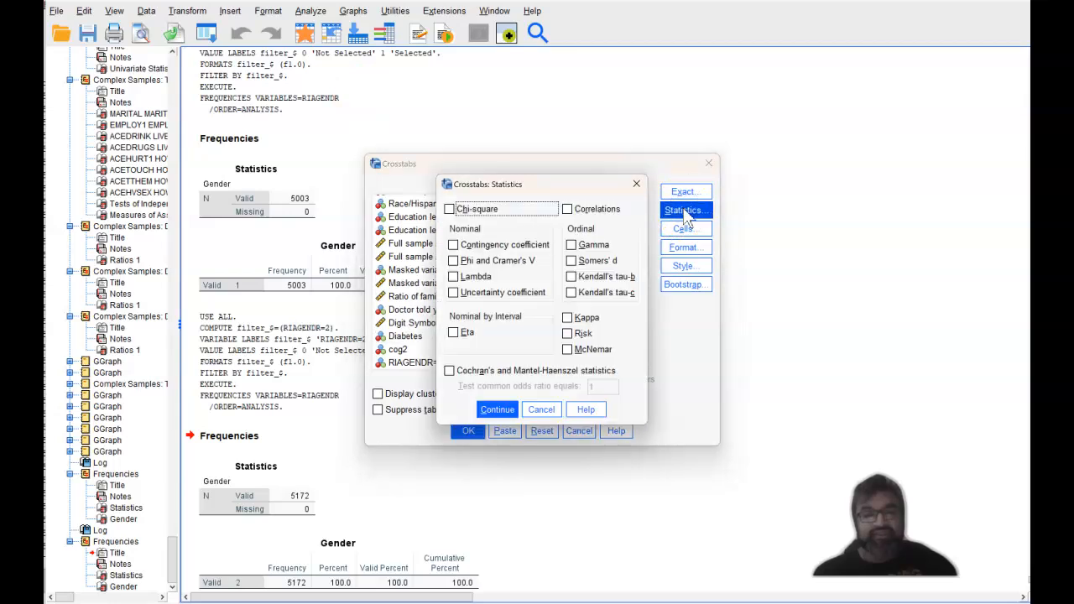
pyautogui.click(451, 209)
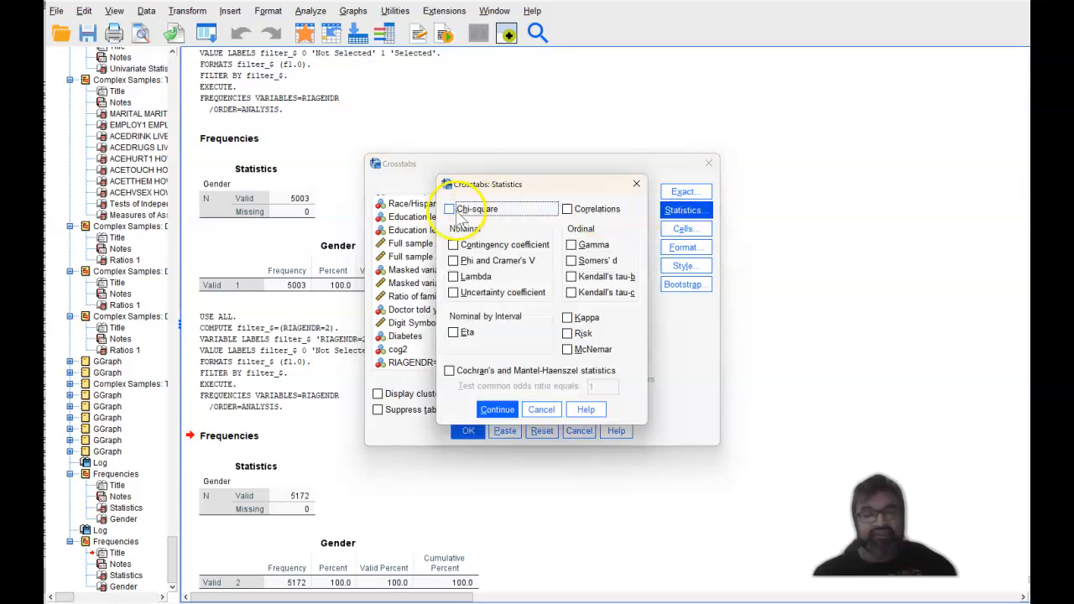
pyautogui.click(494, 415)
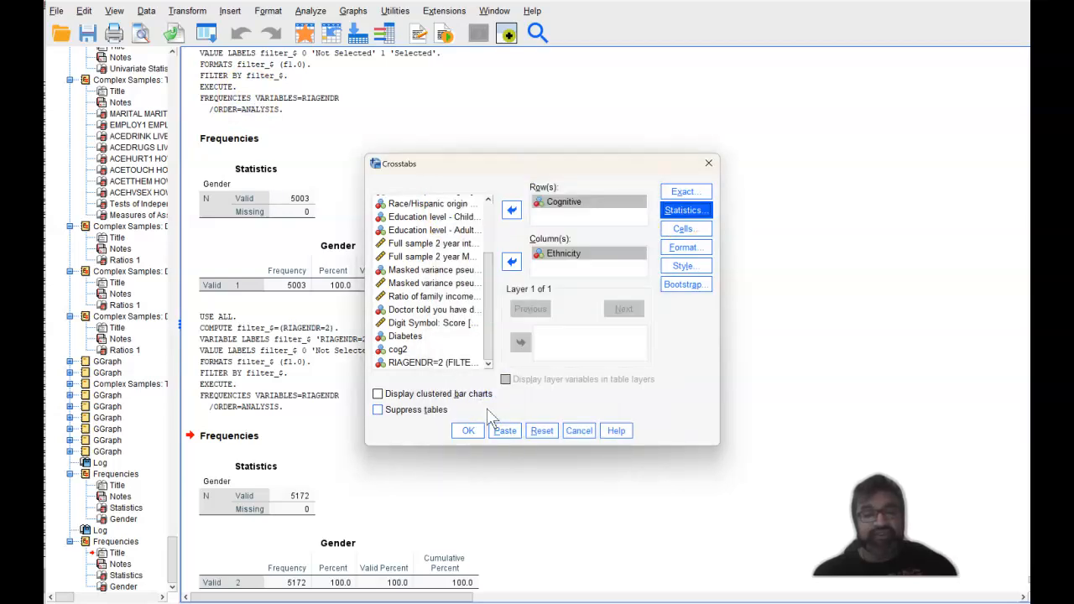
pyautogui.click(1004, 473)
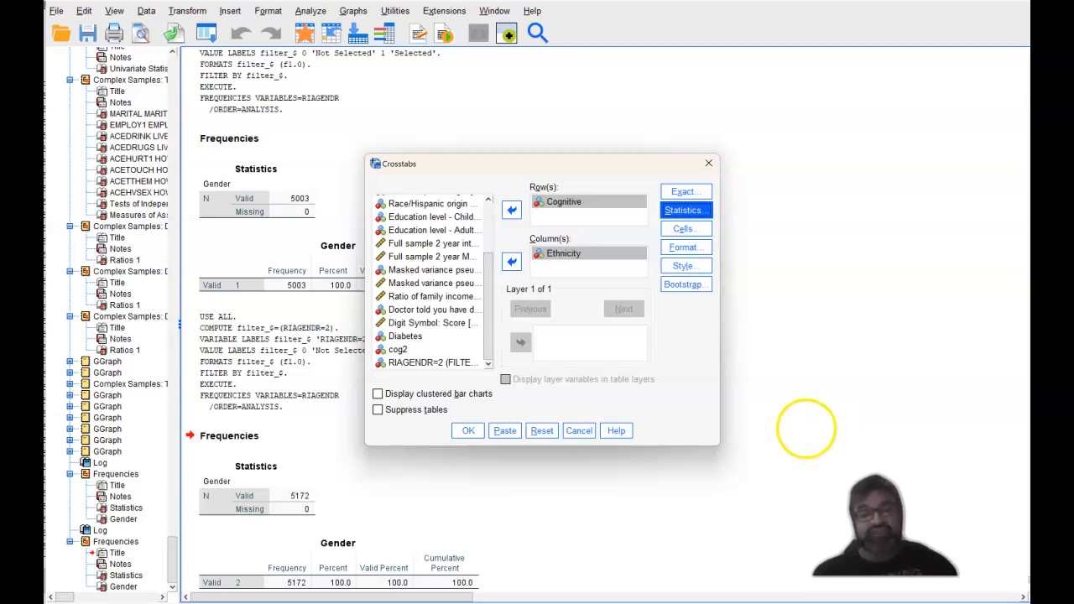
pyautogui.click(470, 433)
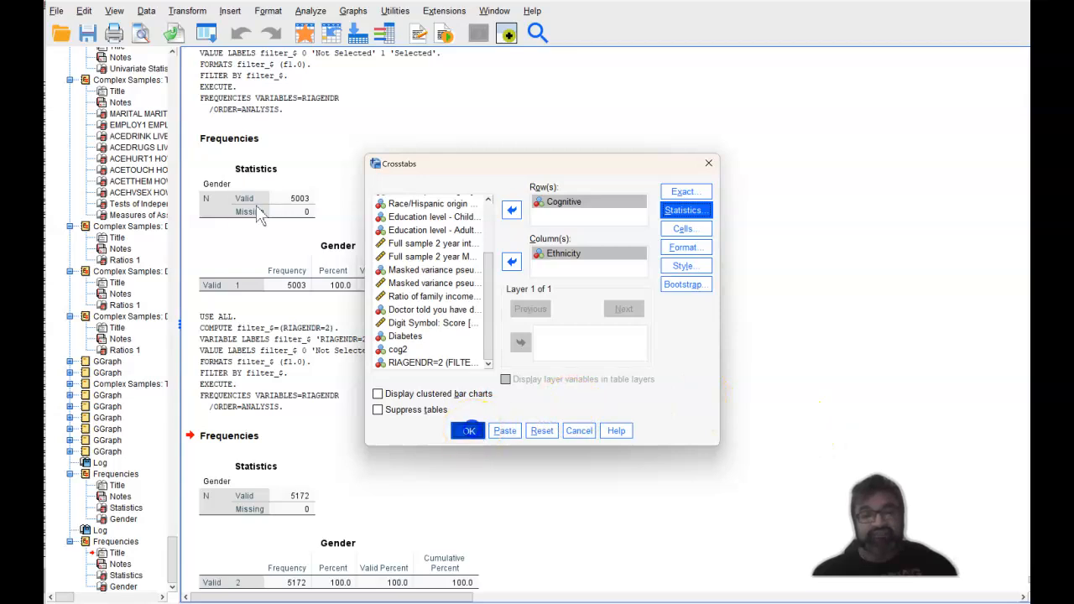